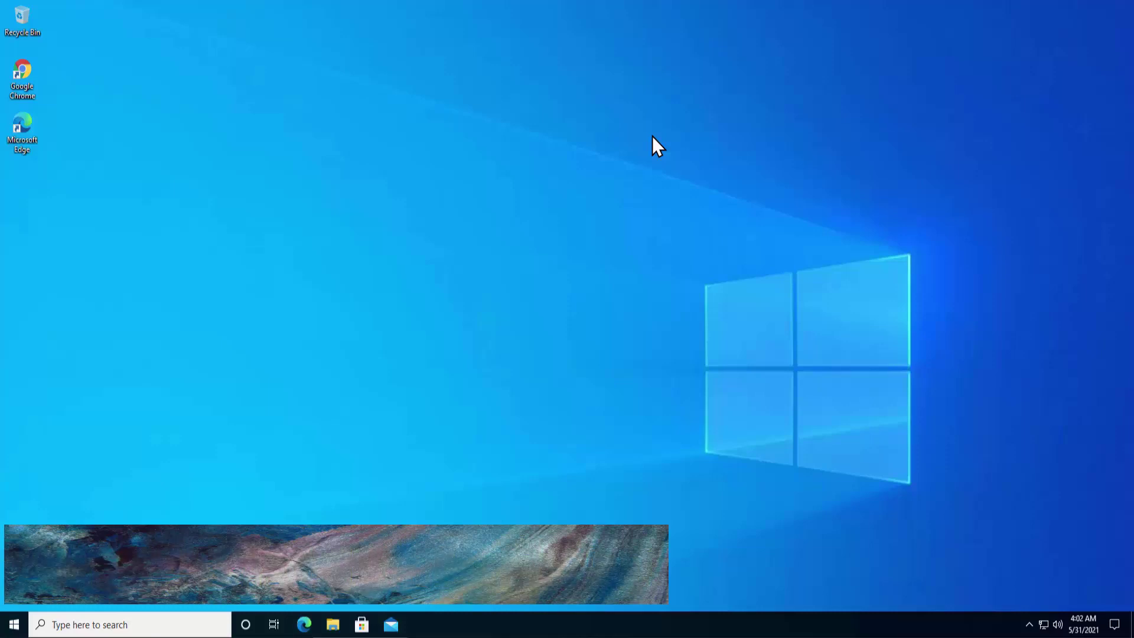
# Open the Microsoft Edge shortcut's Properties, go to Security and select the user account.
pyautogui.rightClick(25, 130)
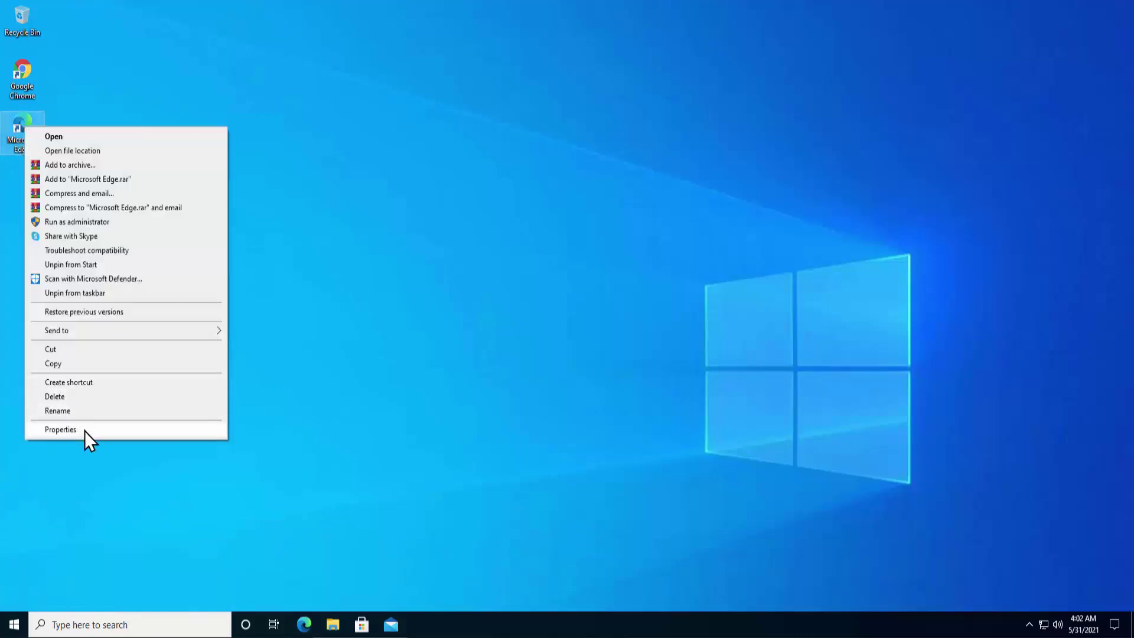
pyautogui.click(84, 430)
pyautogui.click(63, 159)
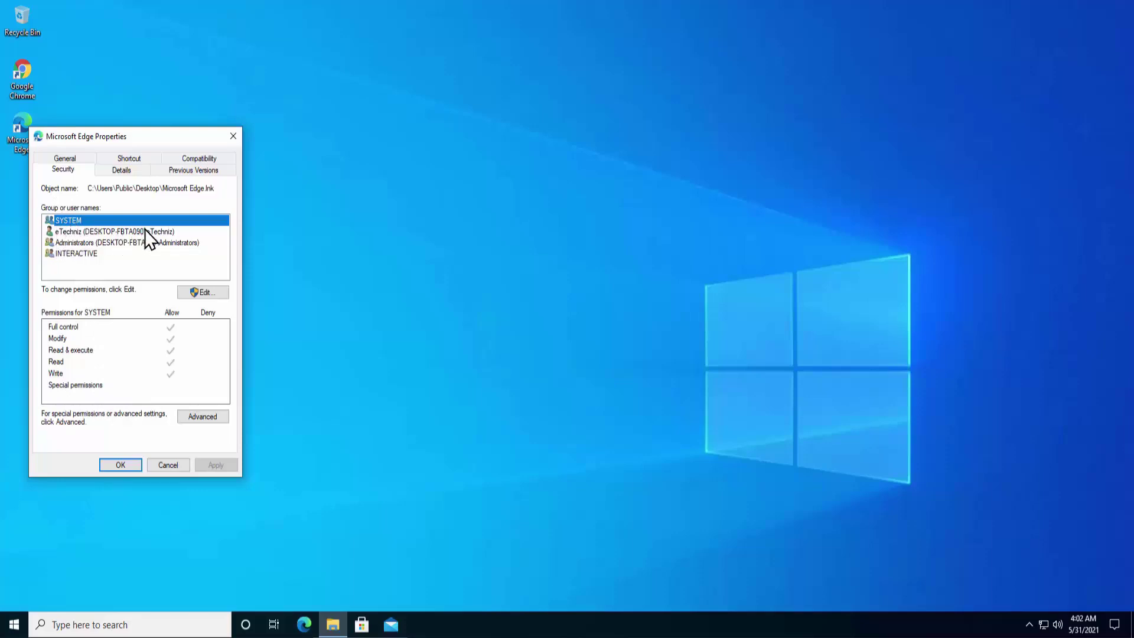
pyautogui.click(168, 232)
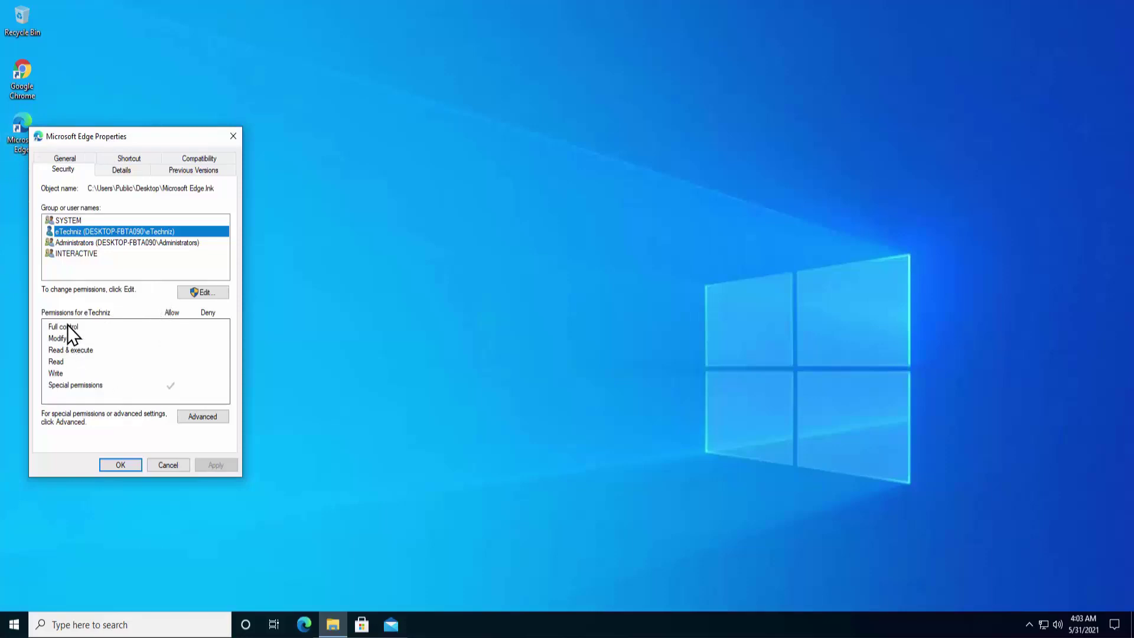
# Allow Full control for the user account on the Edge shortcut and apply the change.
pyautogui.click(197, 294)
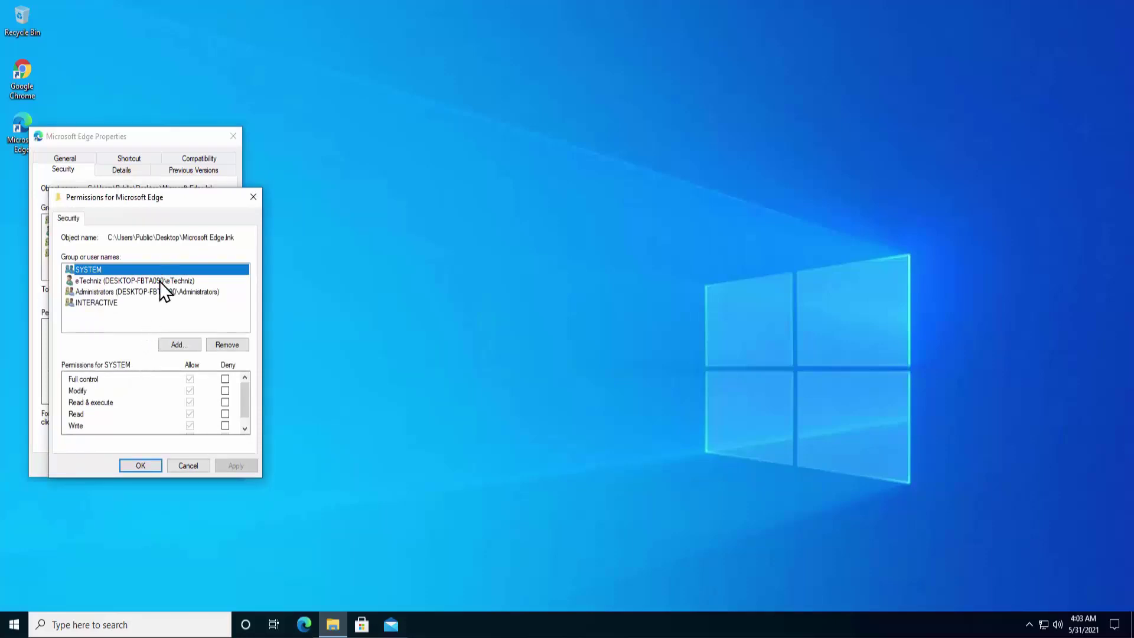
pyautogui.click(98, 282)
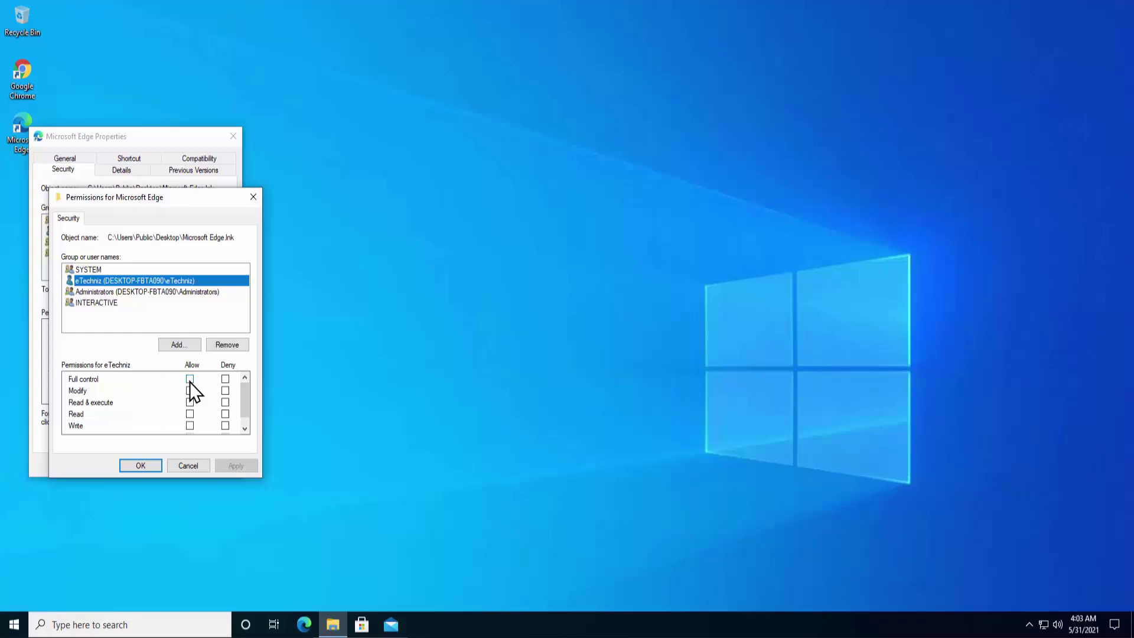
pyautogui.click(189, 380)
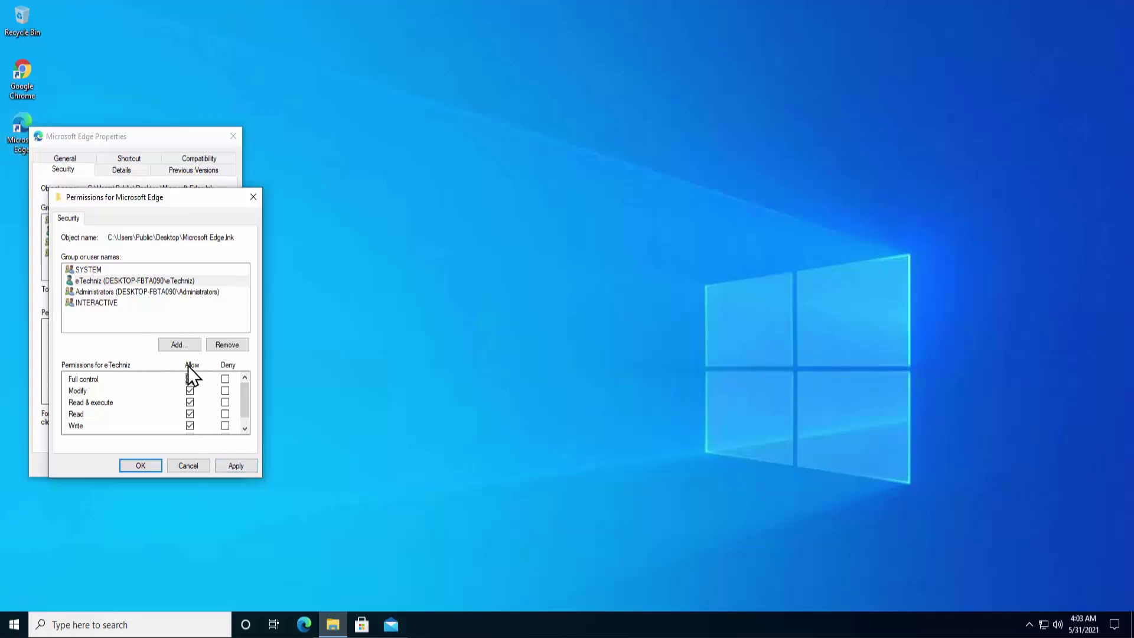
pyautogui.click(235, 465)
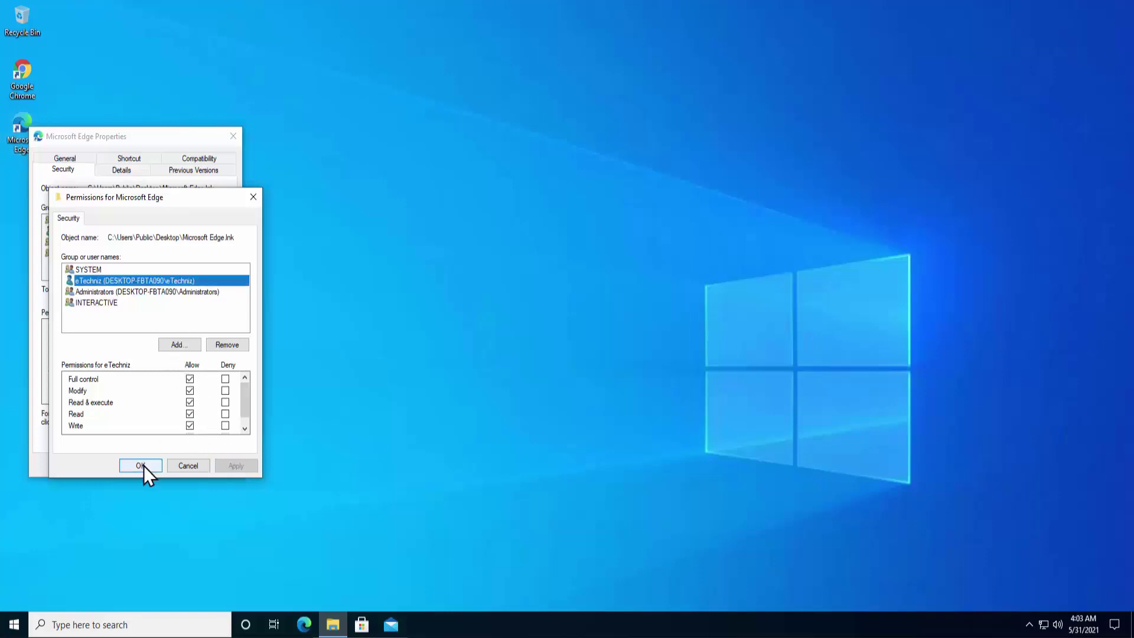
pyautogui.click(141, 465)
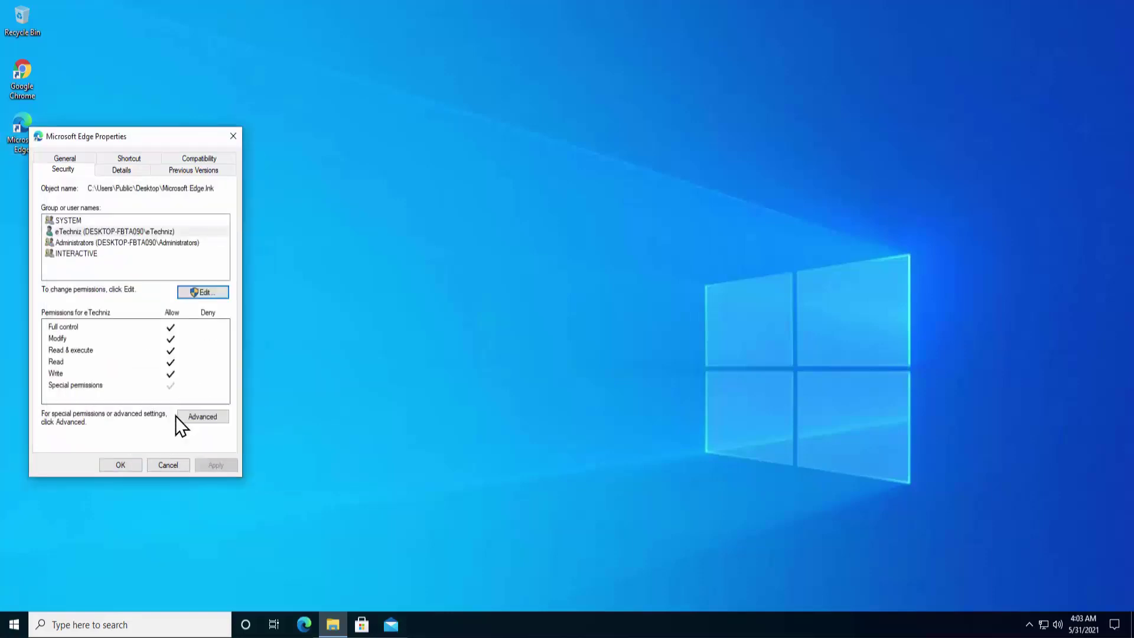
# Cancel out of the Microsoft Edge Properties dialog.
pyautogui.click(175, 469)
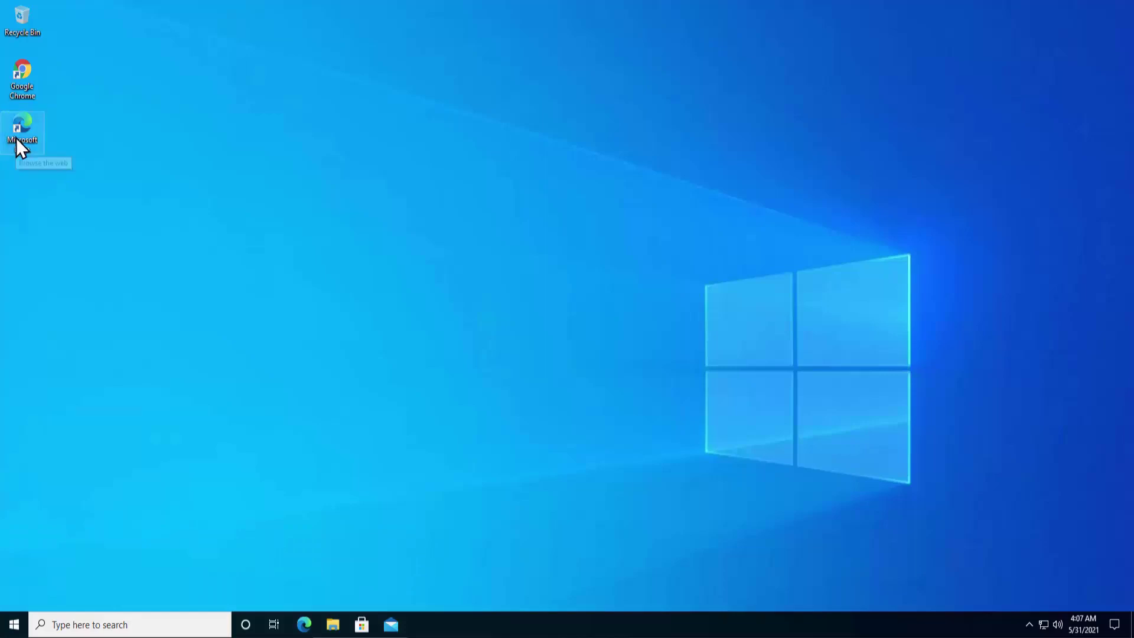
# Copy the Application folder path, without chrome.exe, from the Google Chrome shortcut's Target field.
pyautogui.rightClick(29, 84)
pyautogui.click(61, 391)
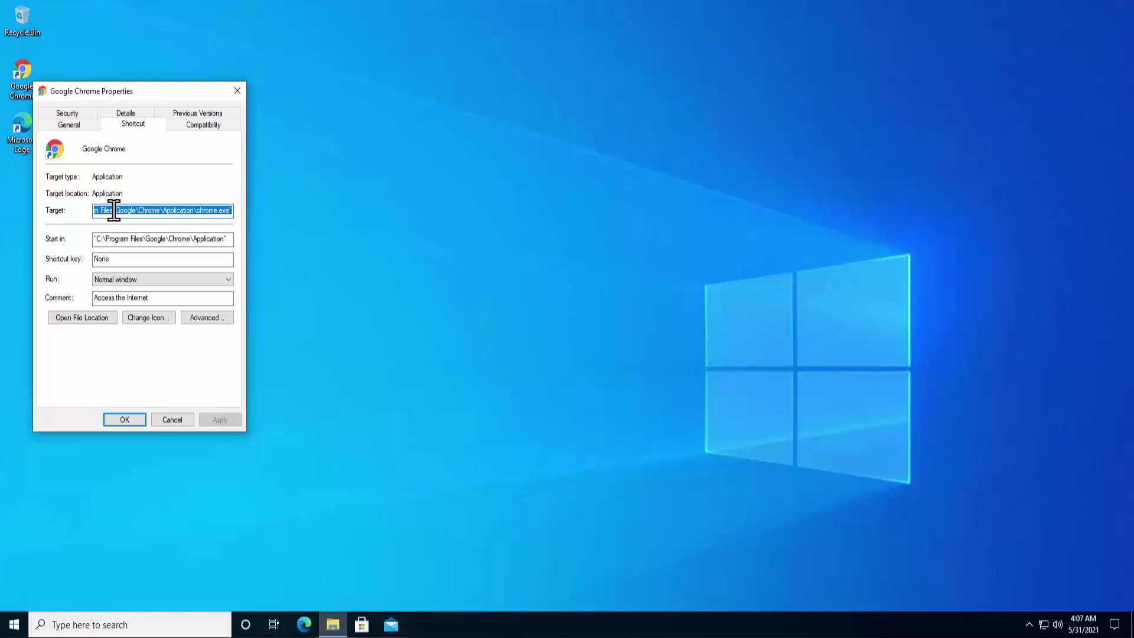
pyautogui.moveTo(114, 211); pyautogui.dragTo(97, 212)
pyautogui.doubleClick(225, 211)
pyautogui.moveTo(187, 211); pyautogui.dragTo(99, 212)
pyautogui.rightClick(104, 210)
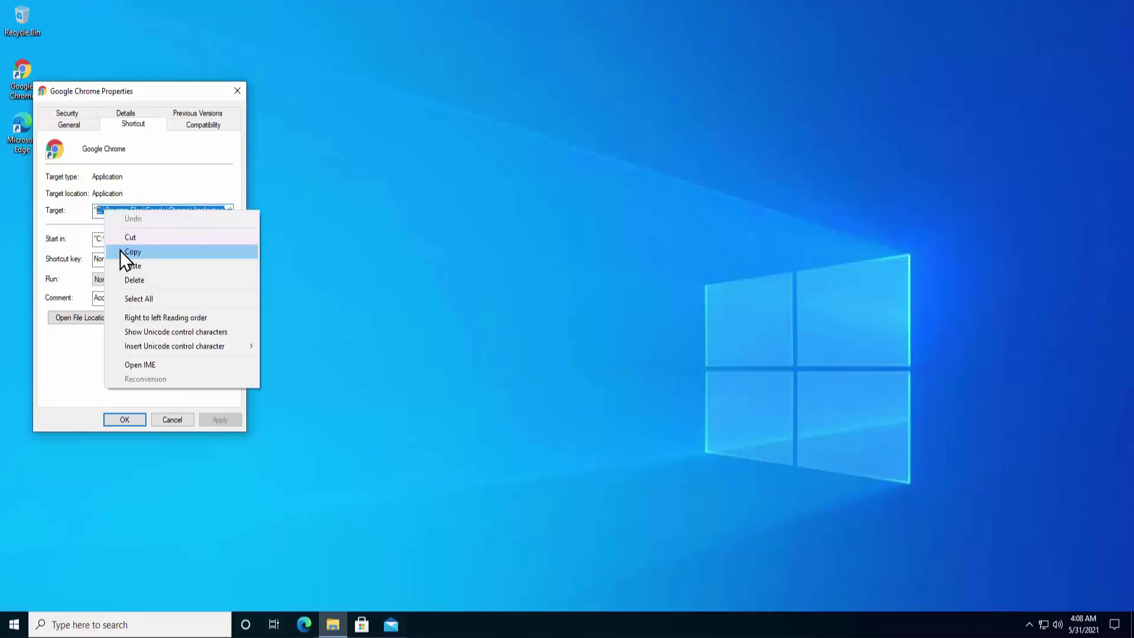
pyautogui.click(130, 252)
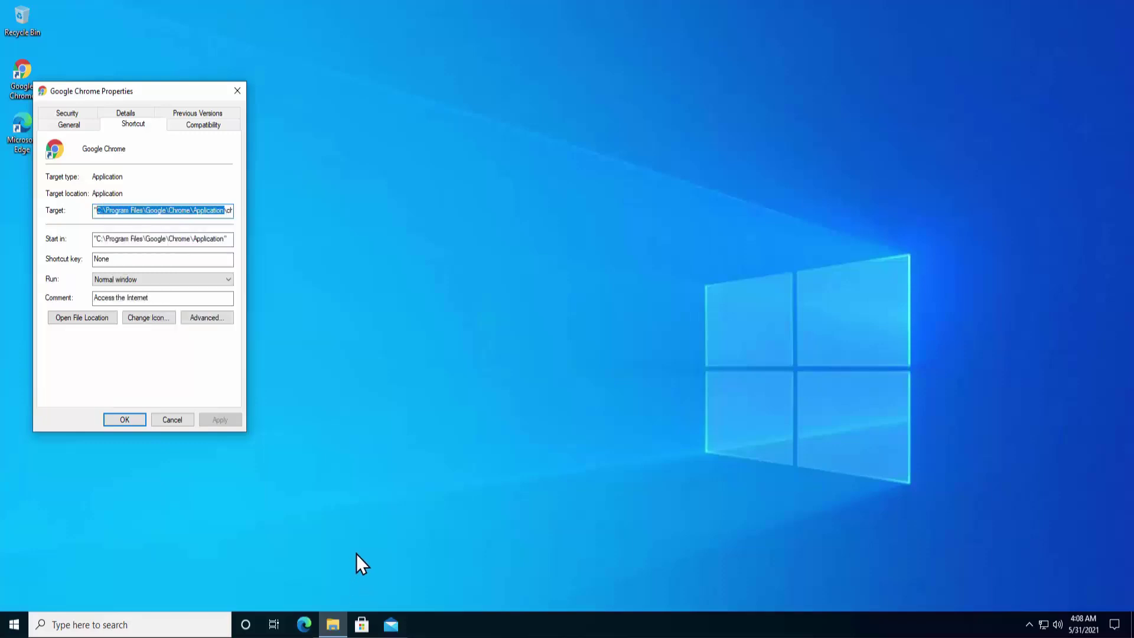
# Go to C:\Program Files\Google\Chrome\Application in a new Explorer window and close Chrome Properties.
pyautogui.moveTo(334, 625)
pyautogui.press('super+e')
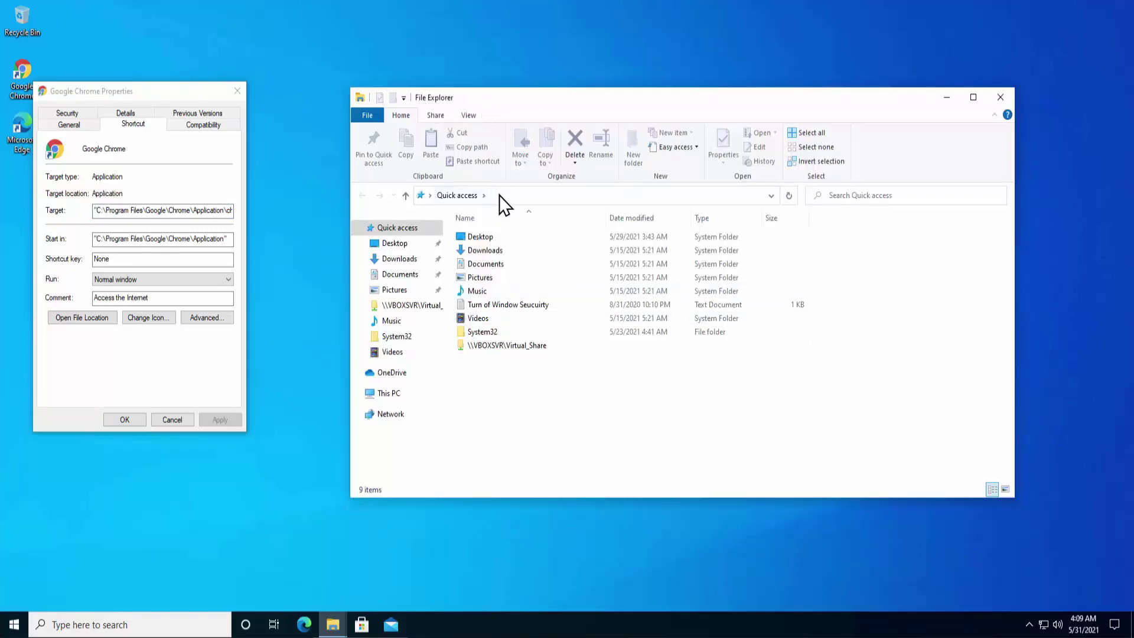
pyautogui.click(555, 199)
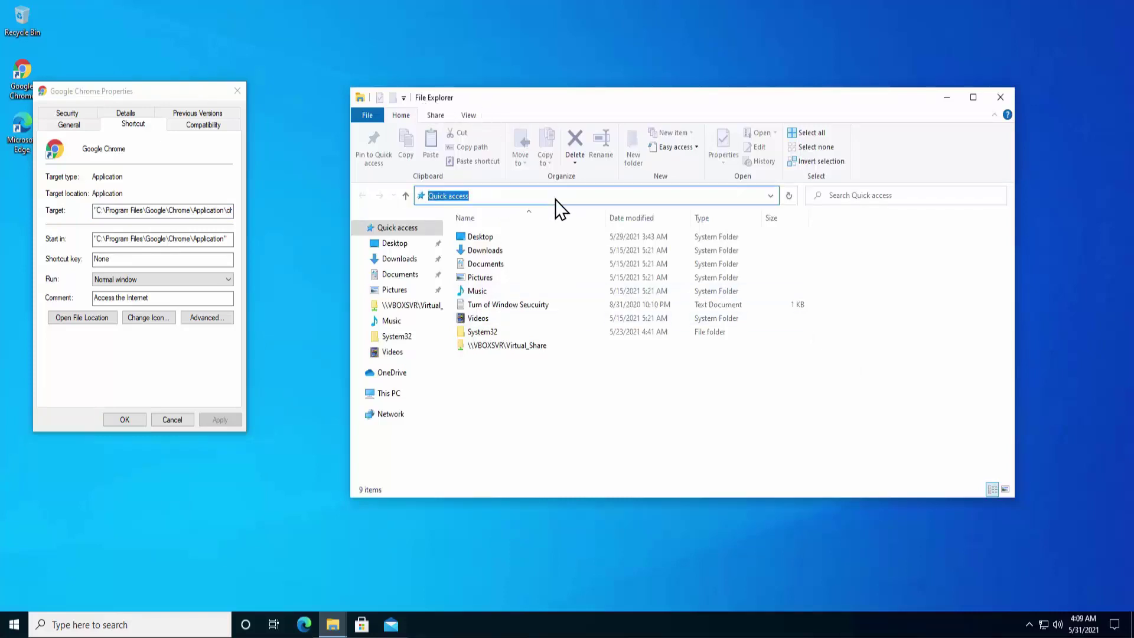
pyautogui.hotkey('ctrl', 'v')
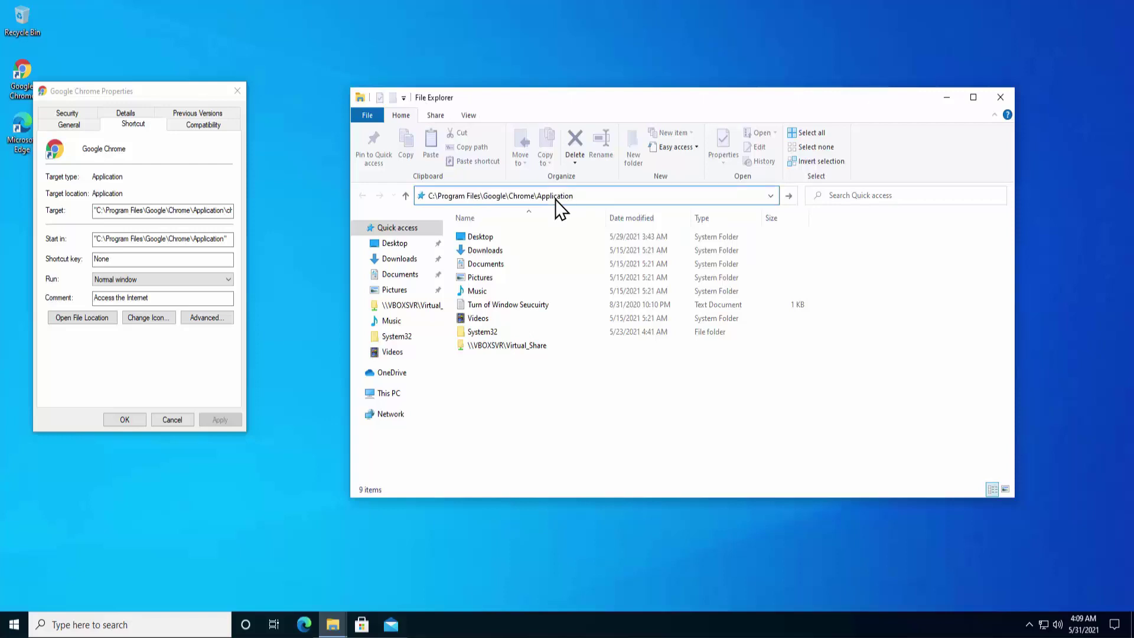
pyautogui.click(789, 196)
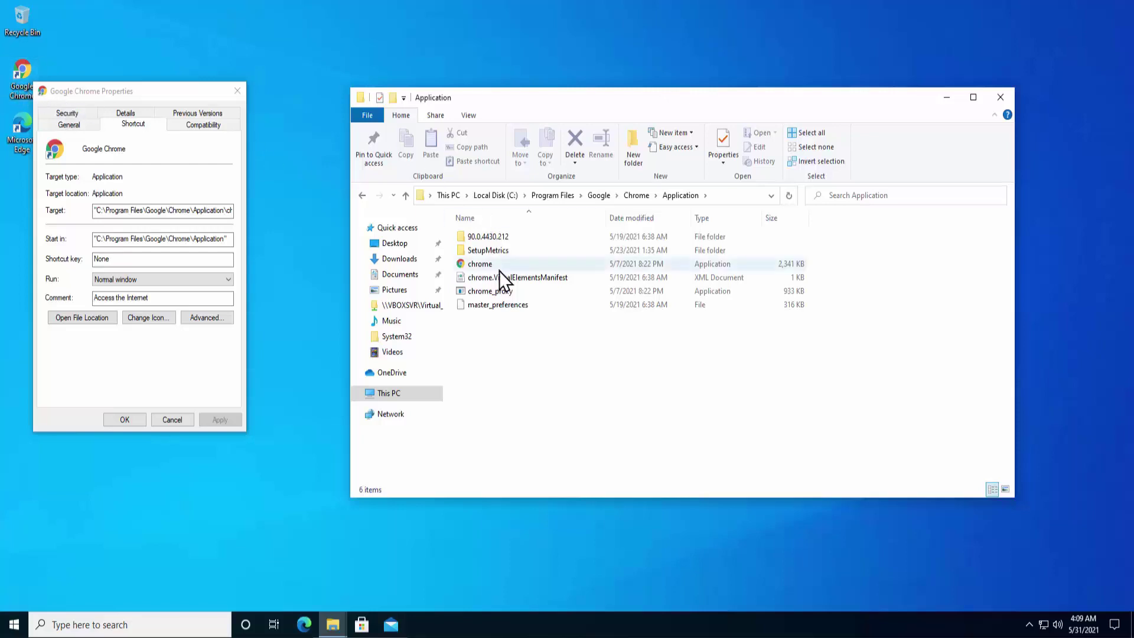
pyautogui.moveTo(498, 271)
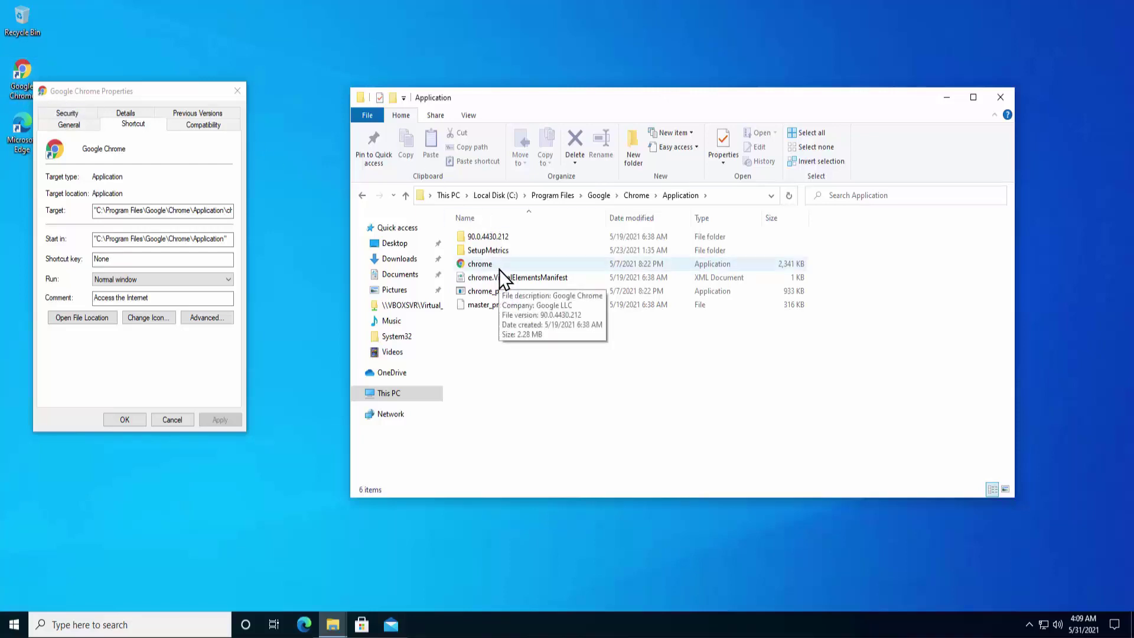
pyautogui.click(182, 415)
# Replace the old Chrome desktop icon with a new shortcut sent from chrome.exe.
pyautogui.click(23, 81)
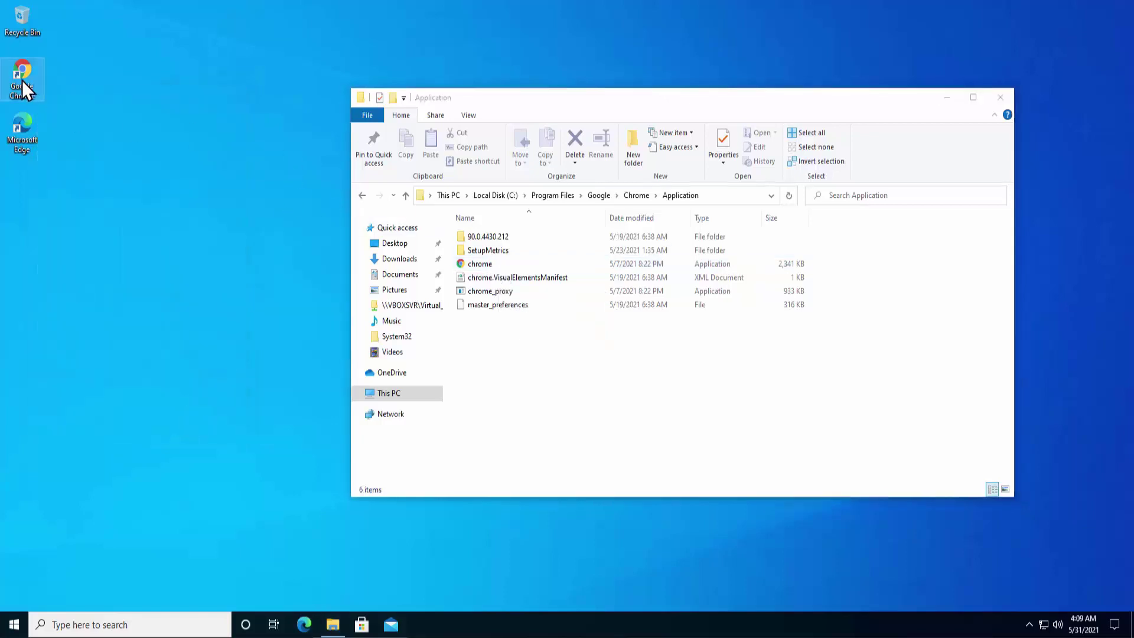
pyautogui.press('Delete')
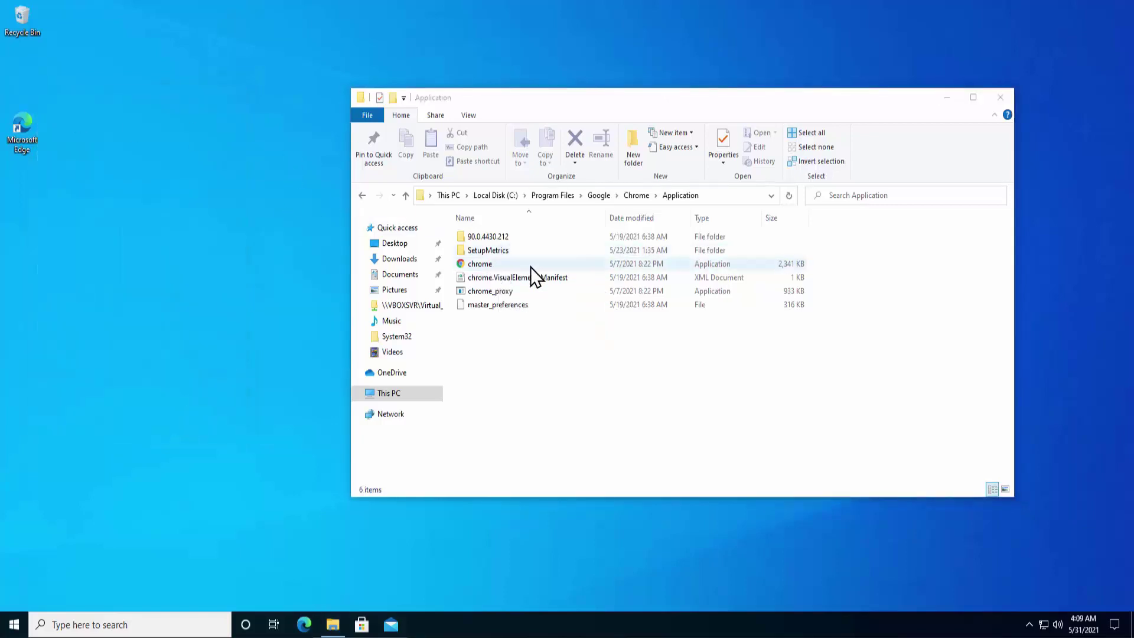
pyautogui.click(530, 267)
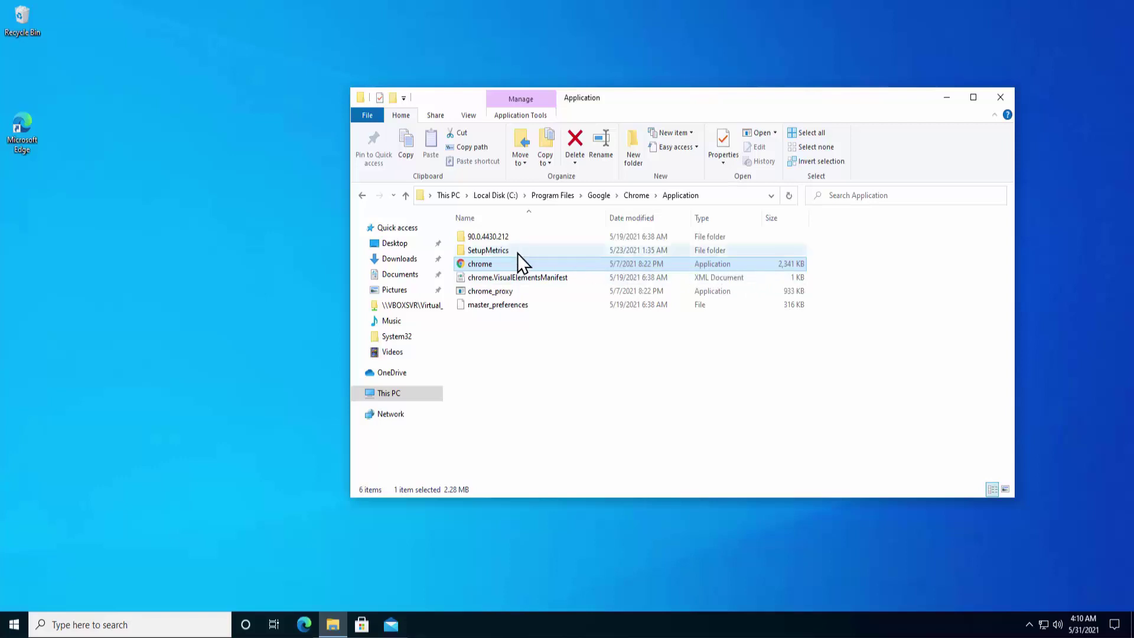
pyautogui.rightClick(574, 264)
pyautogui.moveTo(619, 466)
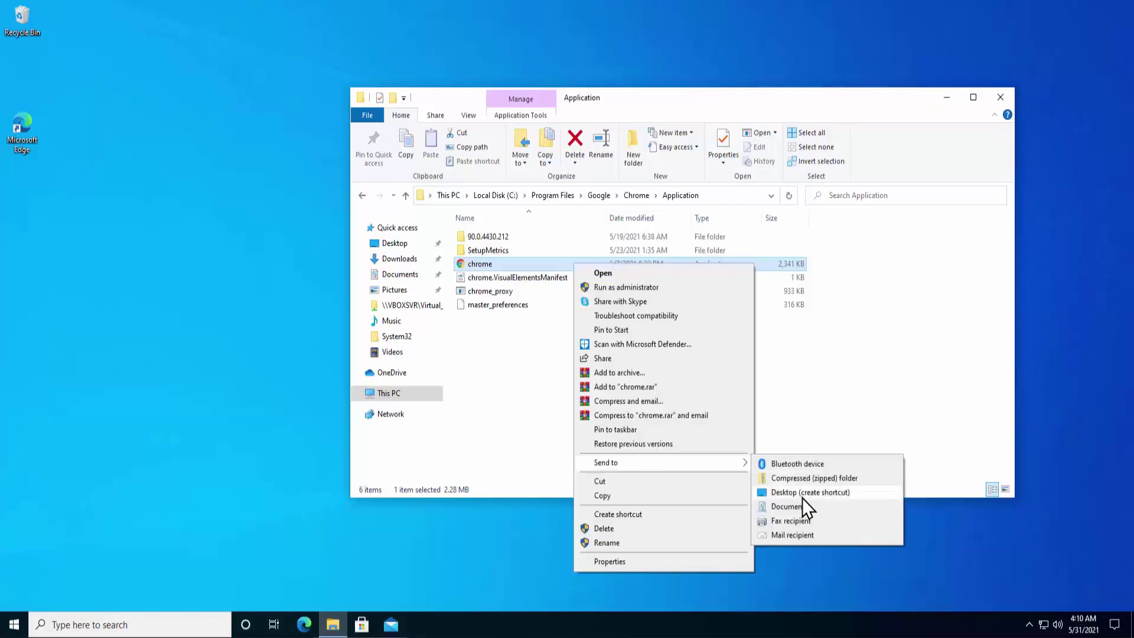
pyautogui.click(835, 493)
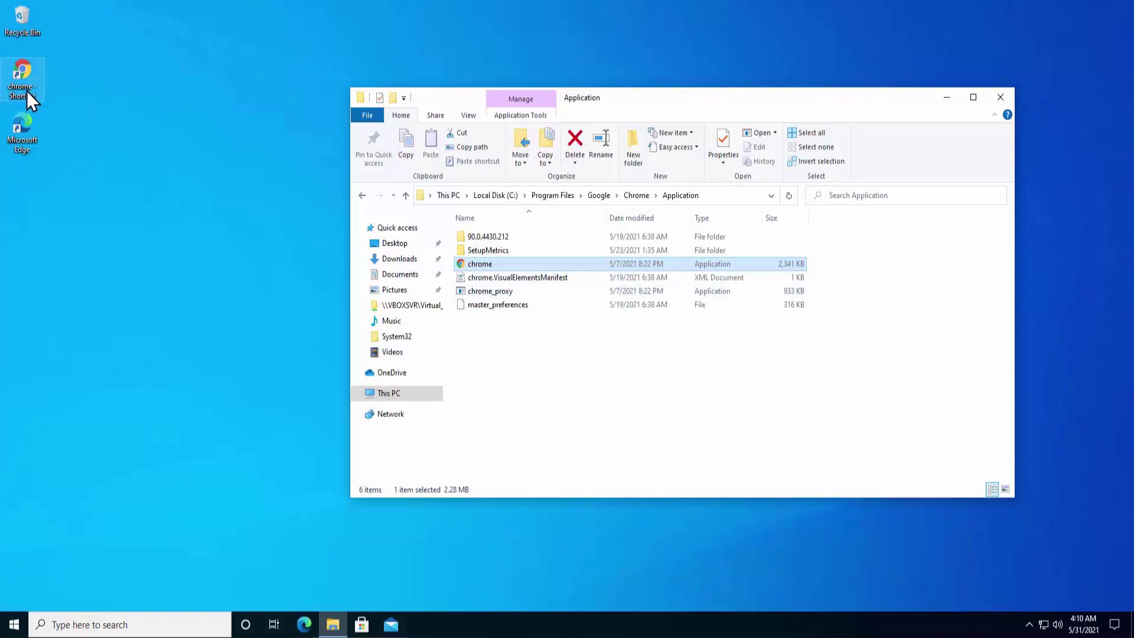
pyautogui.press('super+d')
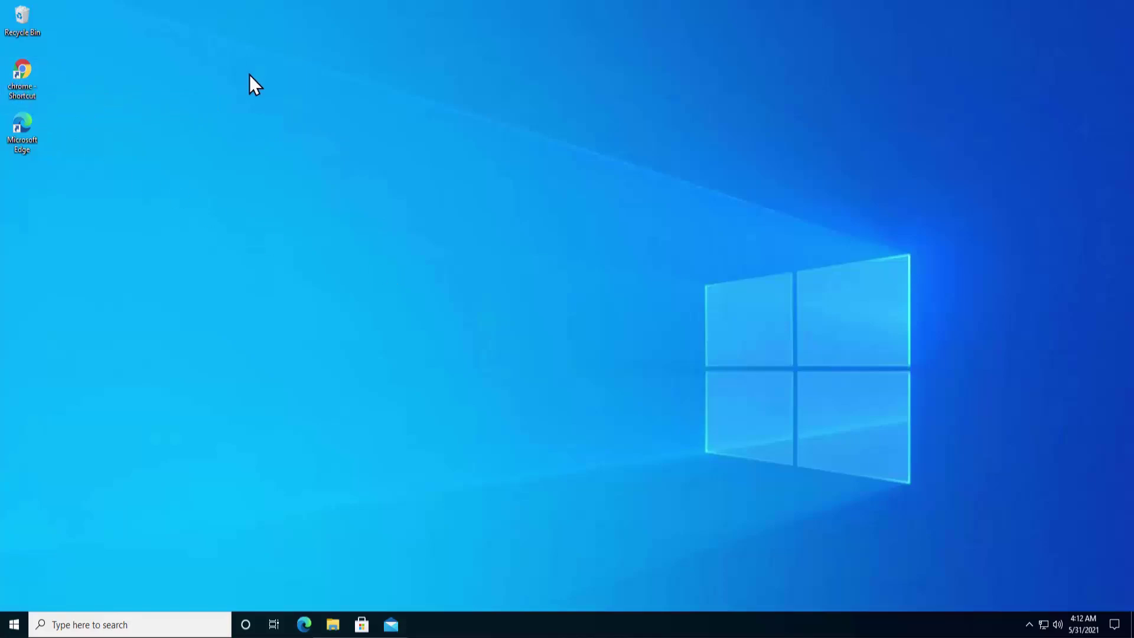
pyautogui.rightClick(20, 72)
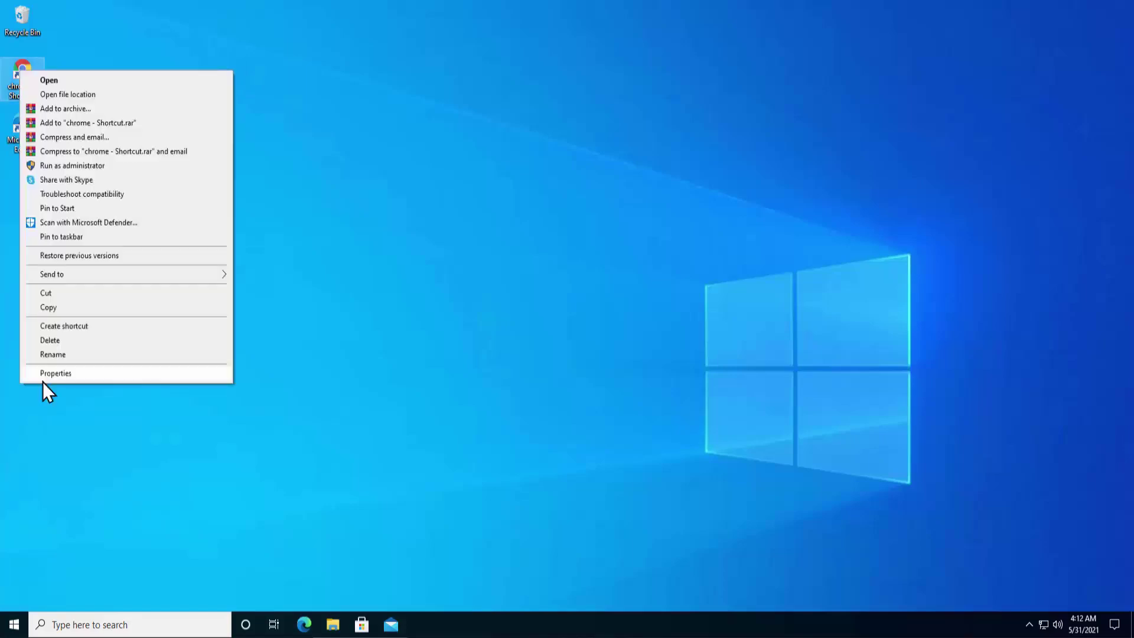
pyautogui.click(43, 379)
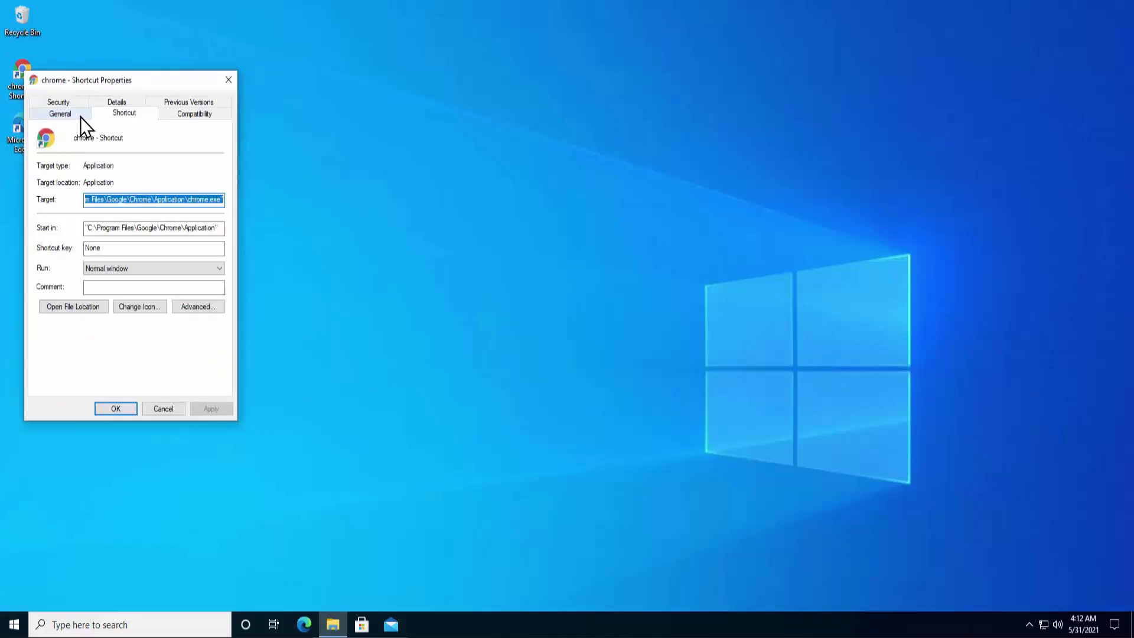
pyautogui.click(65, 114)
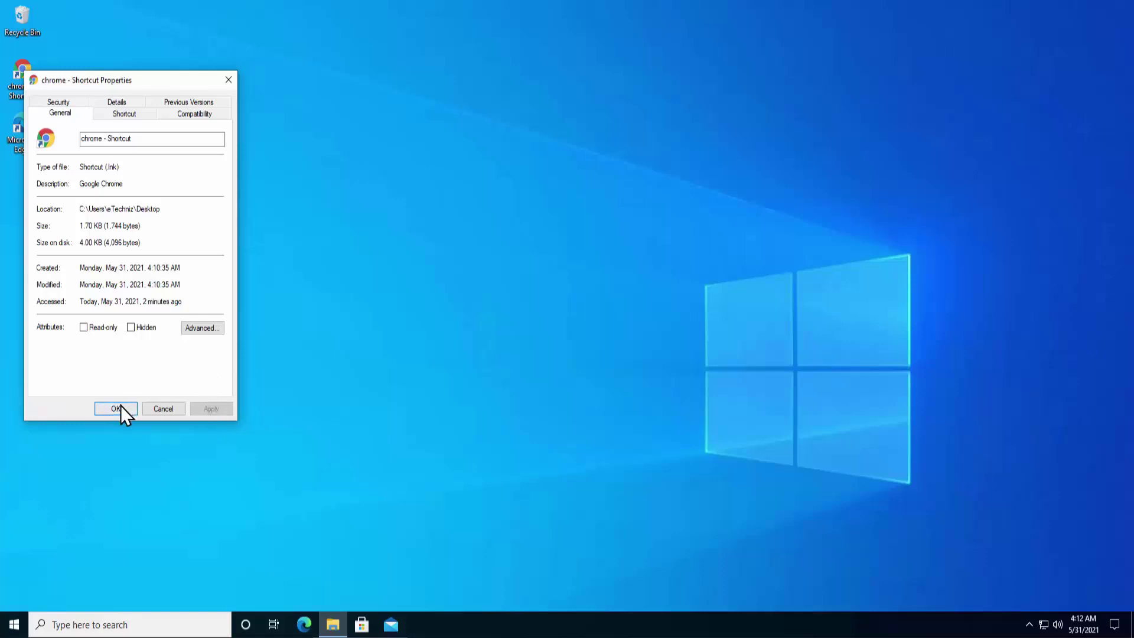
pyautogui.click(159, 407)
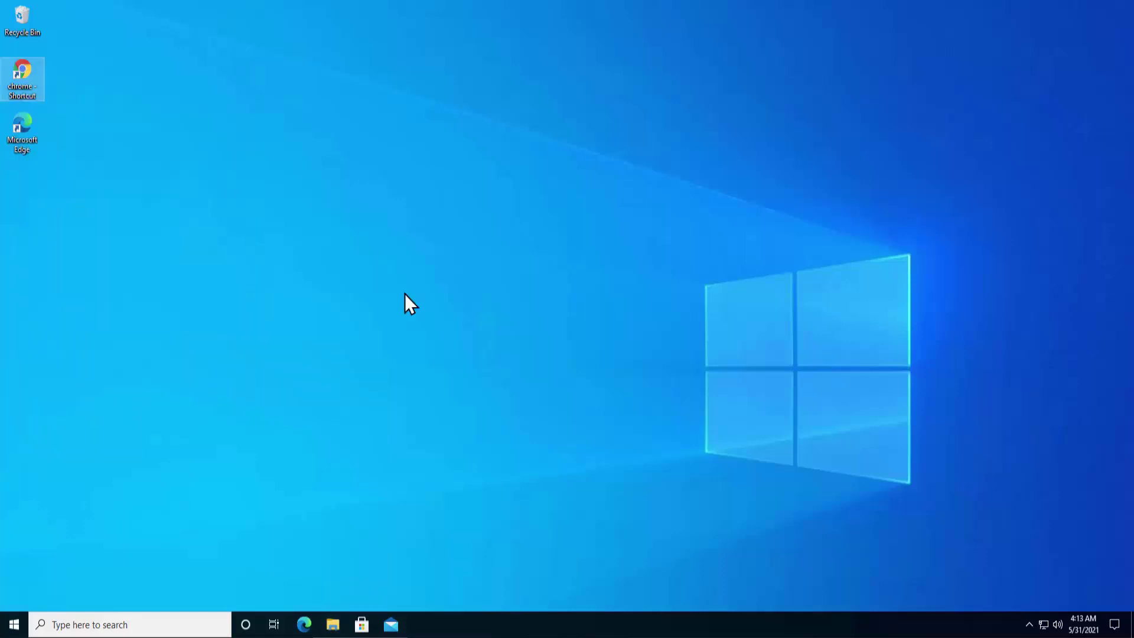